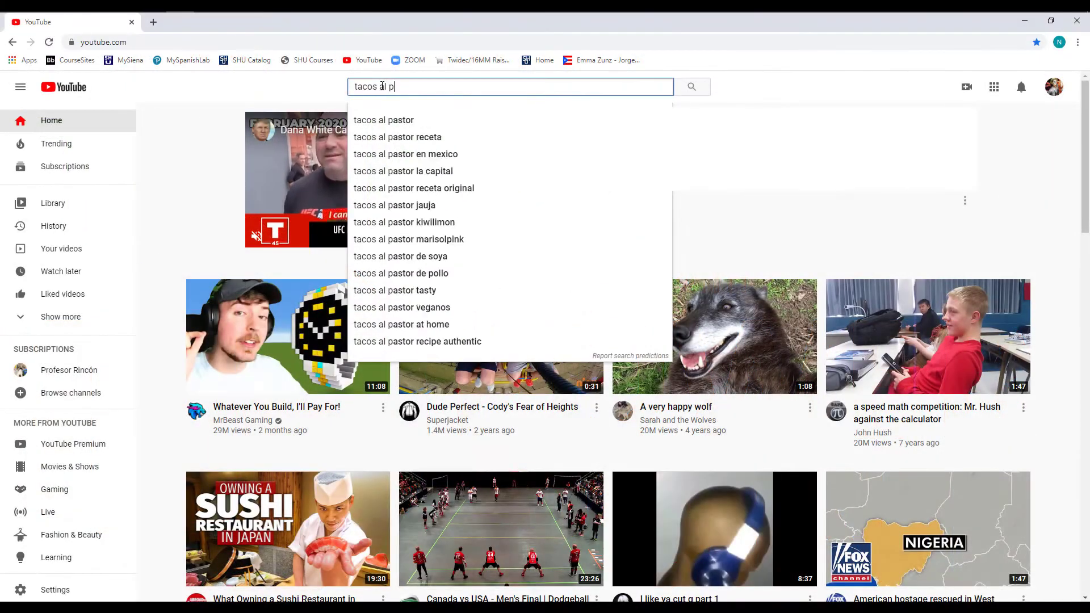
Search YouTube for 'tacos al pastor' and scroll through the recipe video results
{"action": "type", "text": "astor"}
{"action": "key", "text": "Return"}
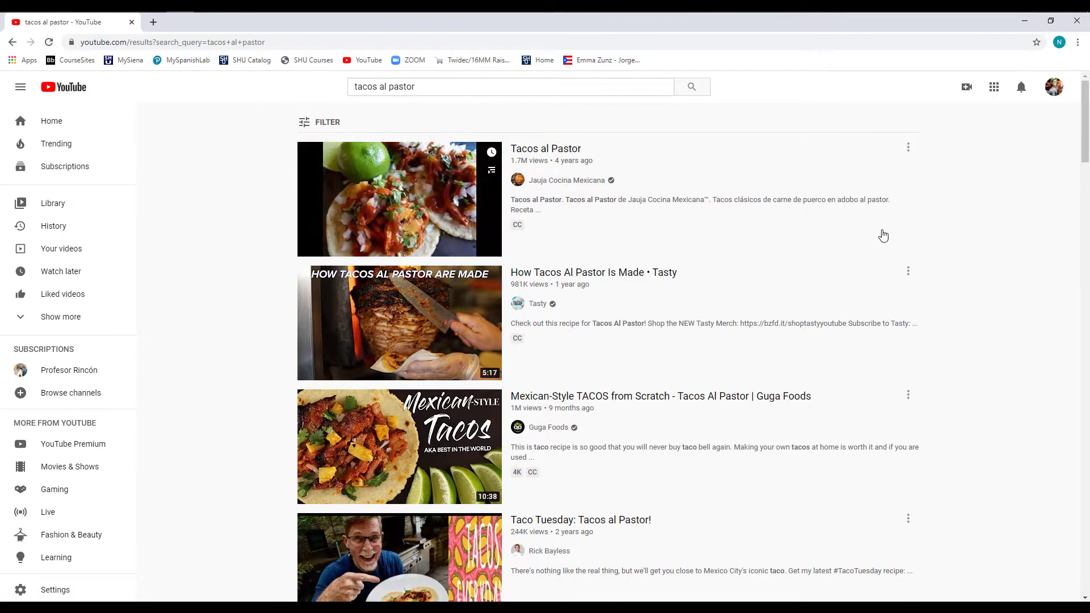
{"action": "left_click_drag", "start_coordinate": [1086, 132], "coordinate": [1086, 249]}
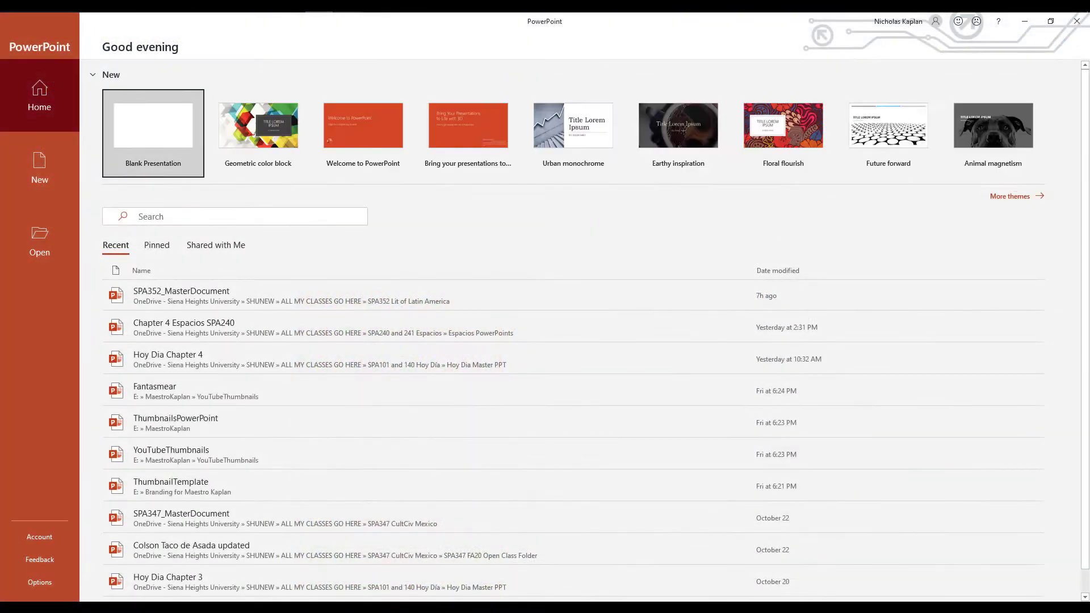
Create a blank presentation and set its slide size to Widescreen (16:9)
{"action": "left_click", "coordinate": [157, 141]}
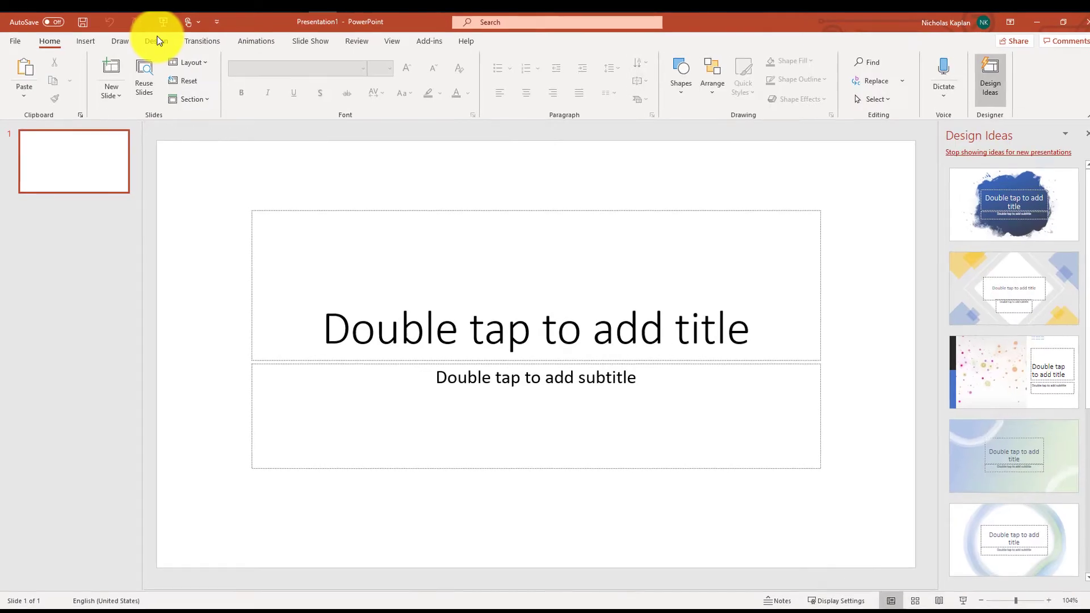
{"action": "left_click", "coordinate": [157, 41]}
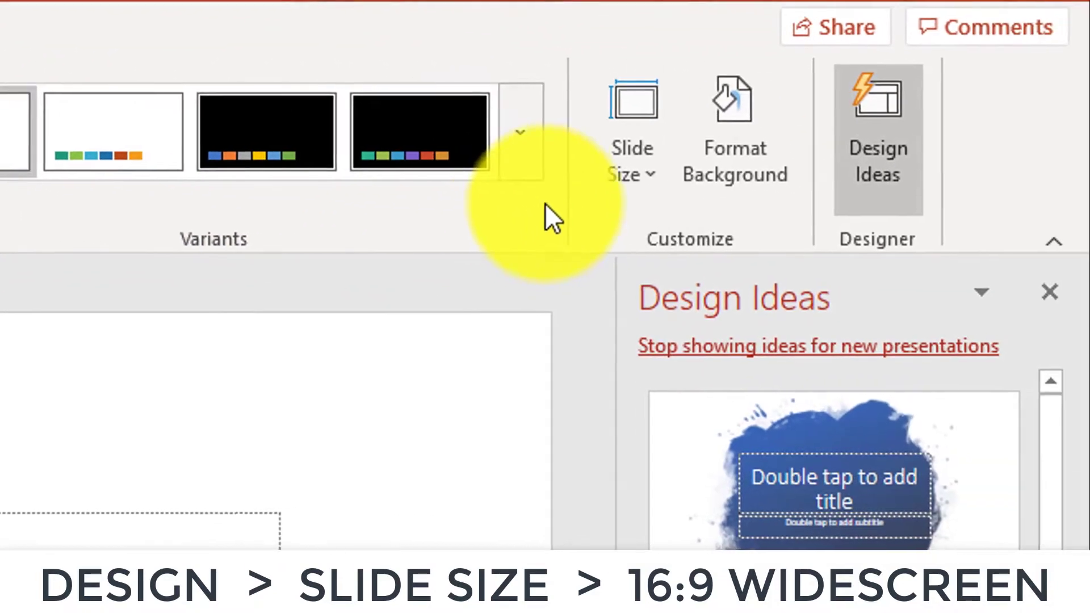
{"action": "left_click", "coordinate": [644, 187]}
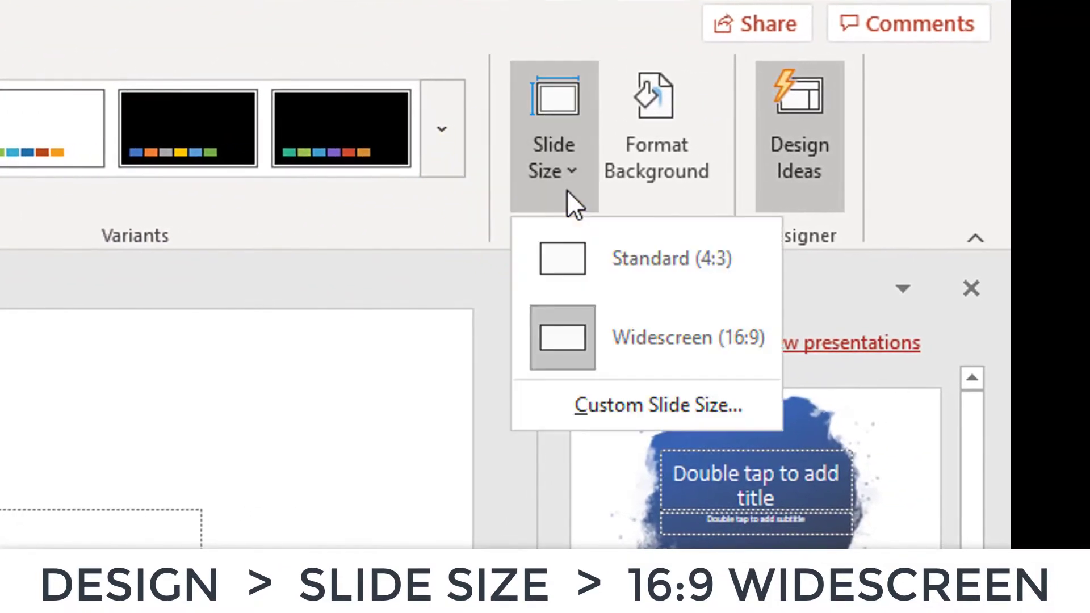
{"action": "left_click", "coordinate": [702, 360]}
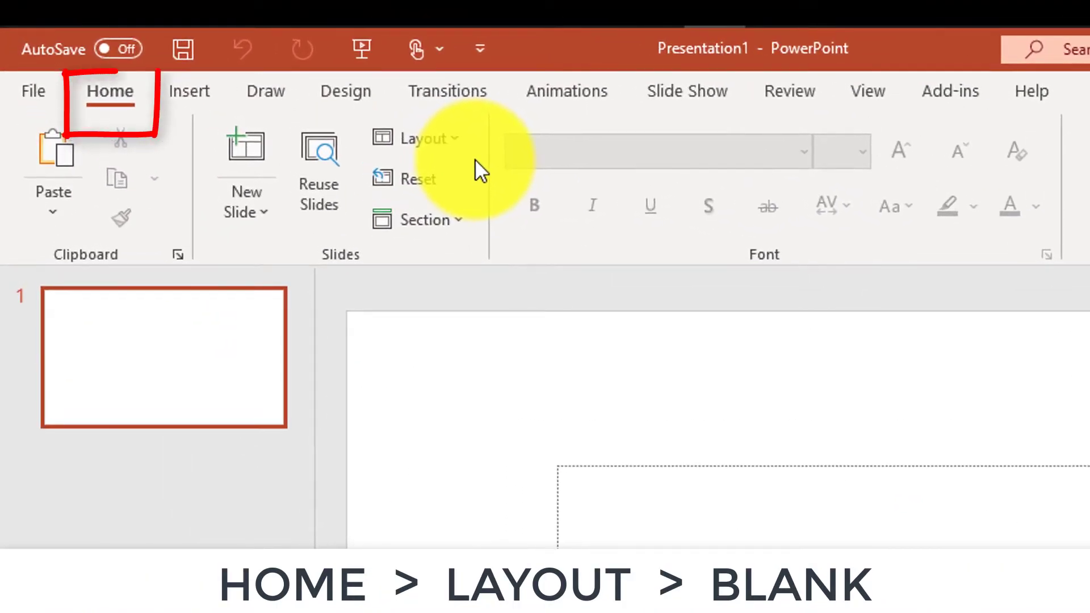
Give the slide the Blank layout and type the title 'CREATE YOUTUBE THUMBNAILS WITH POWERPOINT'
{"action": "left_click", "coordinate": [458, 145]}
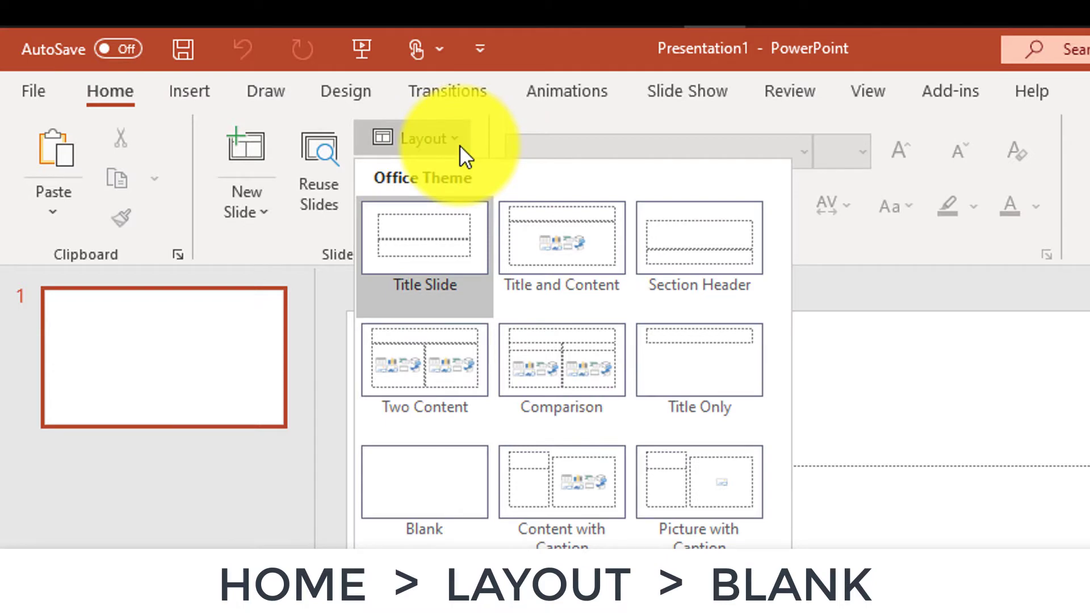
{"action": "left_click", "coordinate": [424, 482]}
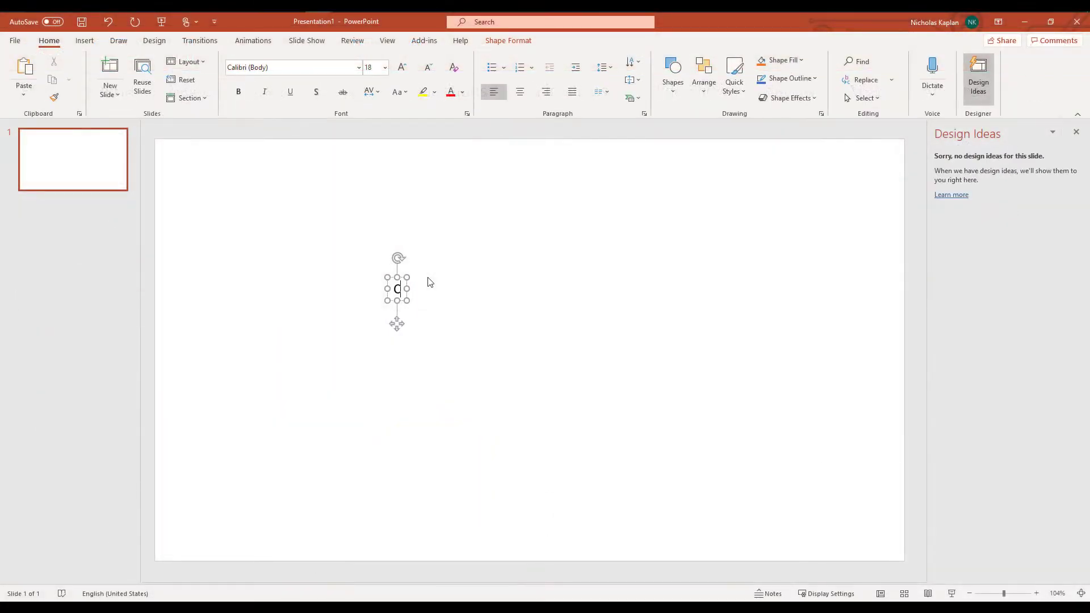
{"action": "type", "text": "RE"}
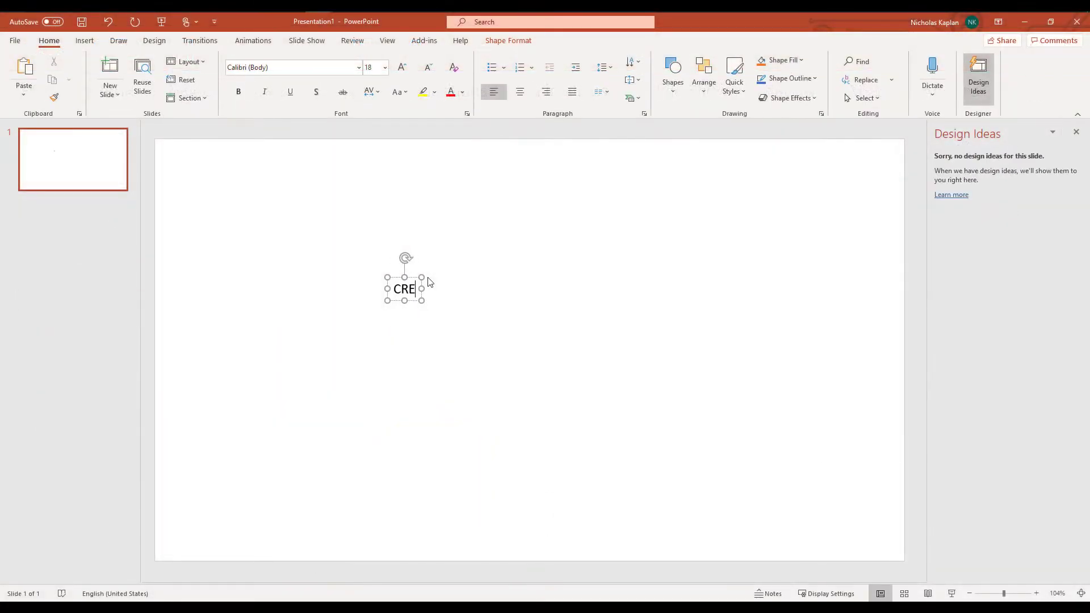
{"action": "type", "text": "ATE YOUTUBE TH"}
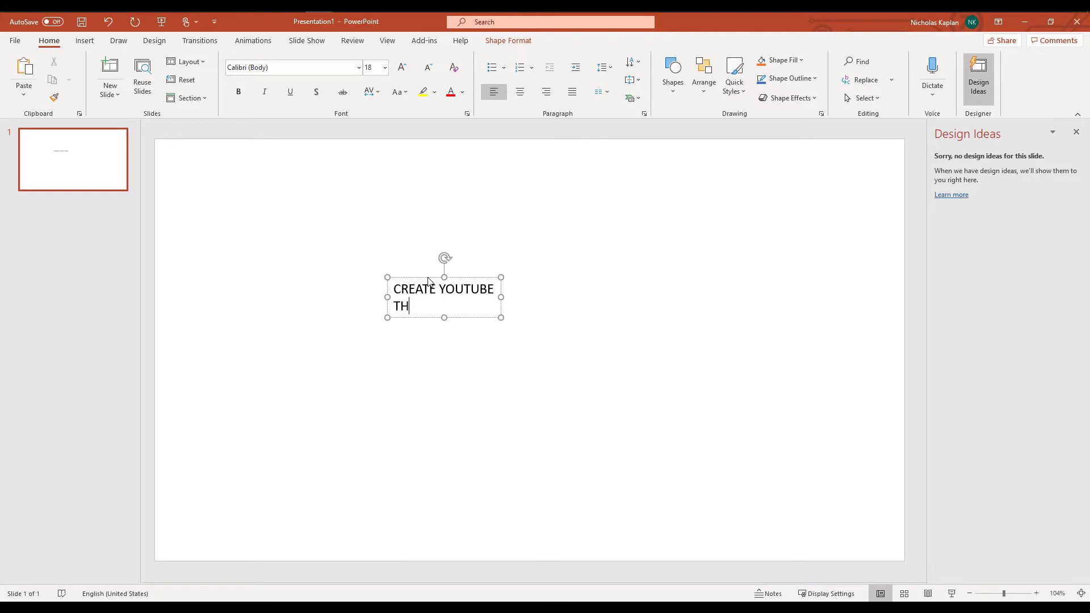
{"action": "type", "text": "UMBNAILS WITH "}
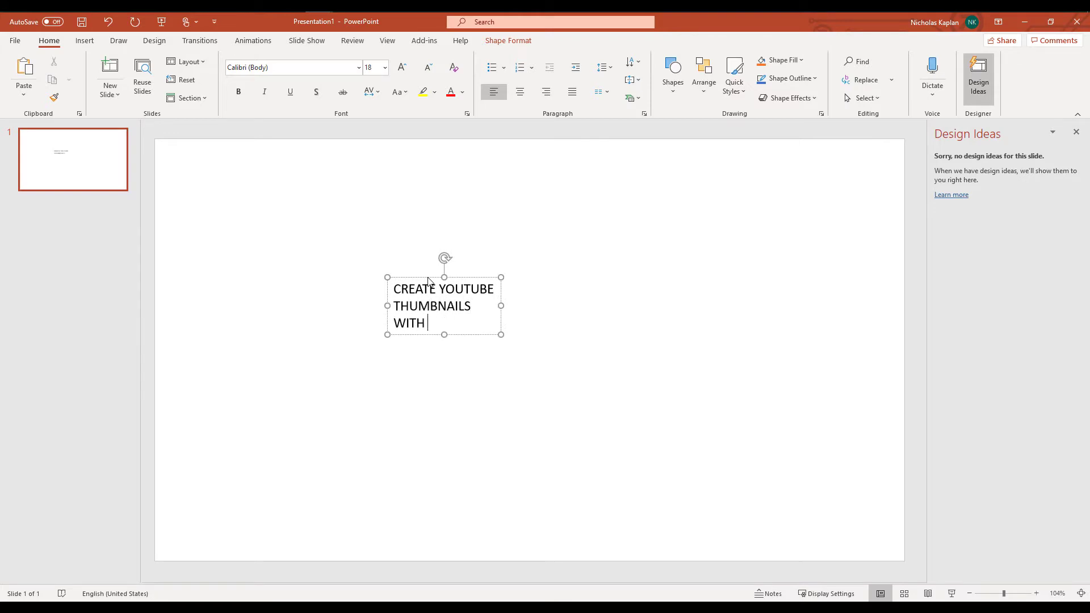
{"action": "type", "text": "POWERPOINT"}
Centre-align the title, enlarge it to 115 pt, and move it to the slide's centre
{"action": "key", "text": "ctrl+a"}
{"action": "key", "text": "ctrl+e"}
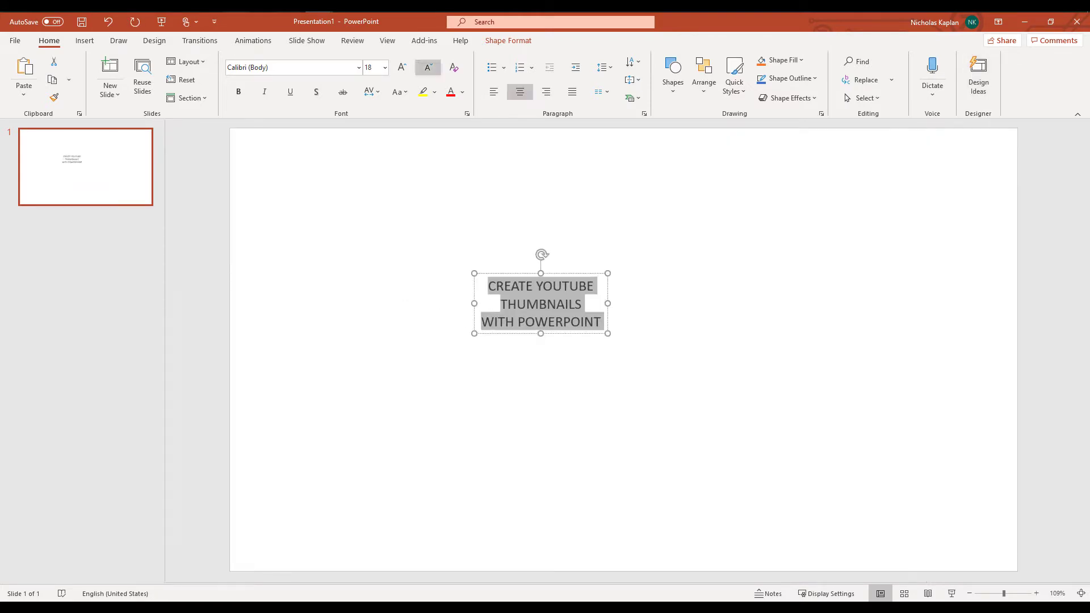
{"action": "left_click", "coordinate": [402, 68]}
{"action": "left_click", "coordinate": [402, 69]}
{"action": "left_click", "coordinate": [402, 68]}
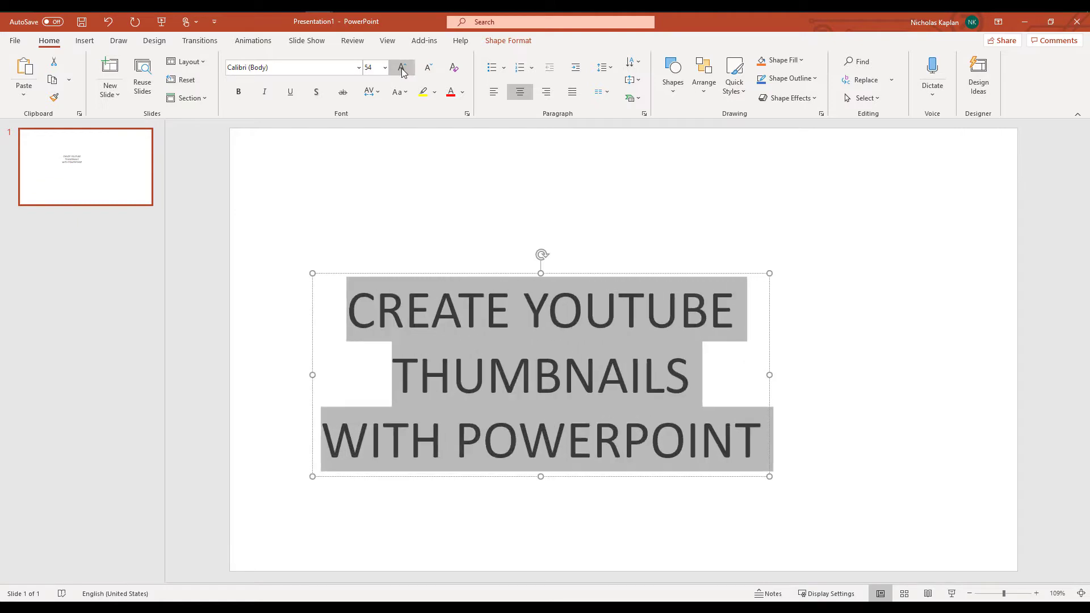
{"action": "left_click", "coordinate": [401, 68]}
{"action": "left_click", "coordinate": [402, 68]}
{"action": "left_click", "coordinate": [402, 68]}
{"action": "left_click", "coordinate": [402, 68]}
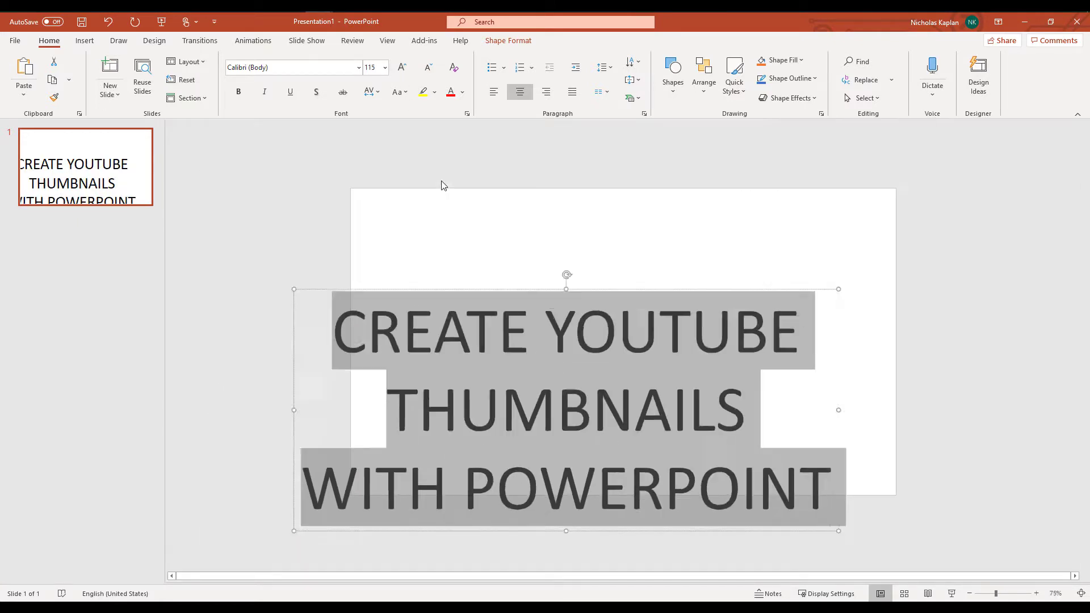
{"action": "scroll", "coordinate": [471, 290], "scroll_direction": "down", "scroll_amount": 1, "text": "ctrl"}
{"action": "left_click_drag", "start_coordinate": [474, 298], "coordinate": [522, 238]}
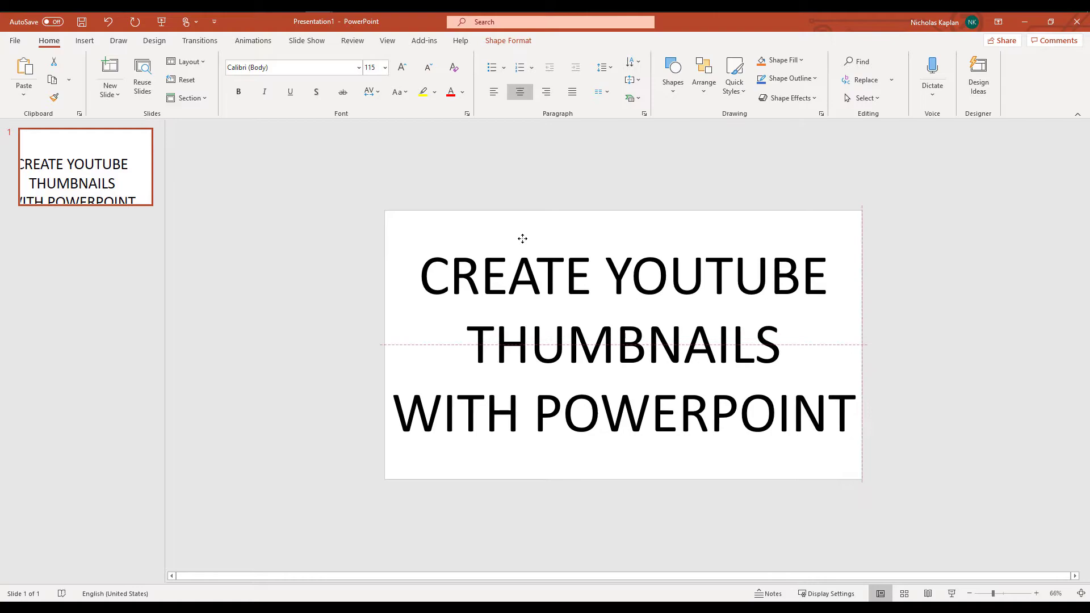
{"action": "left_click", "coordinate": [428, 190]}
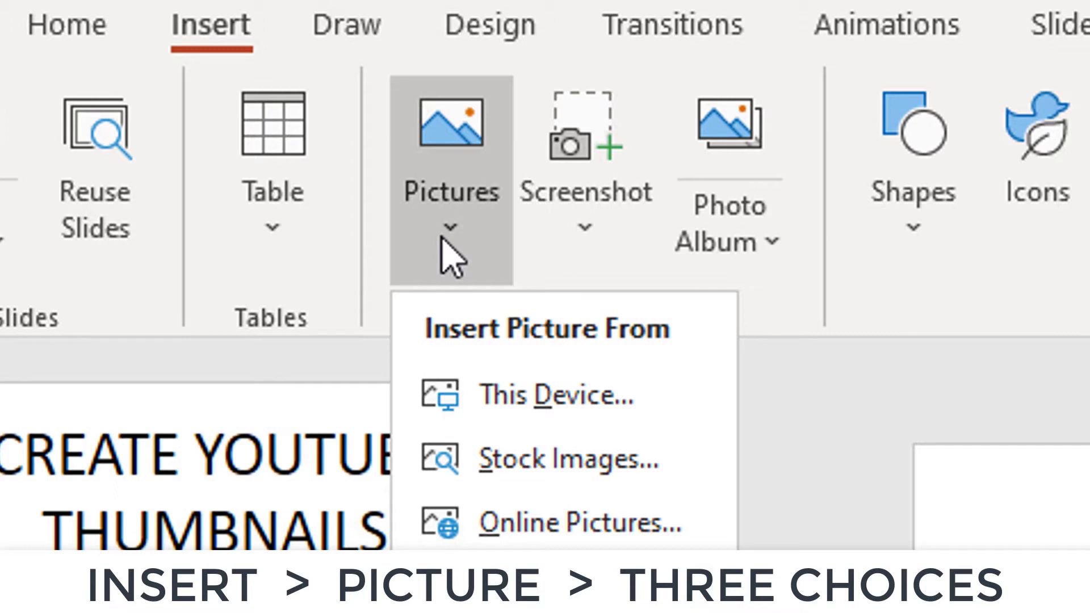
Insert a stock paint image, stretch it across the slide behind the title, and select the title
{"action": "left_click", "coordinate": [568, 459]}
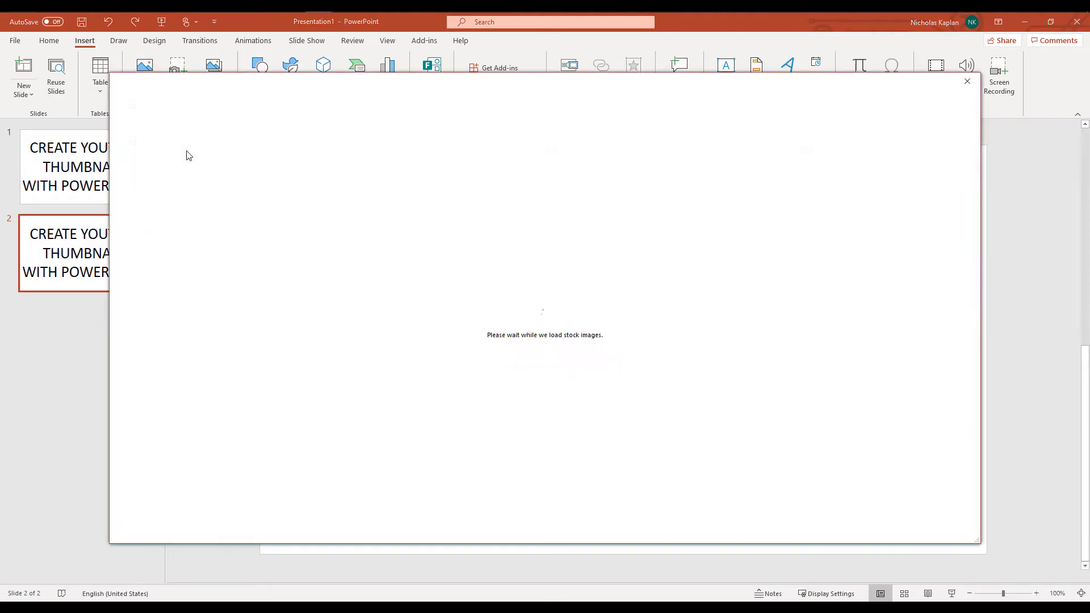
{"action": "scroll", "coordinate": [545, 335], "scroll_direction": "down", "scroll_amount": 5}
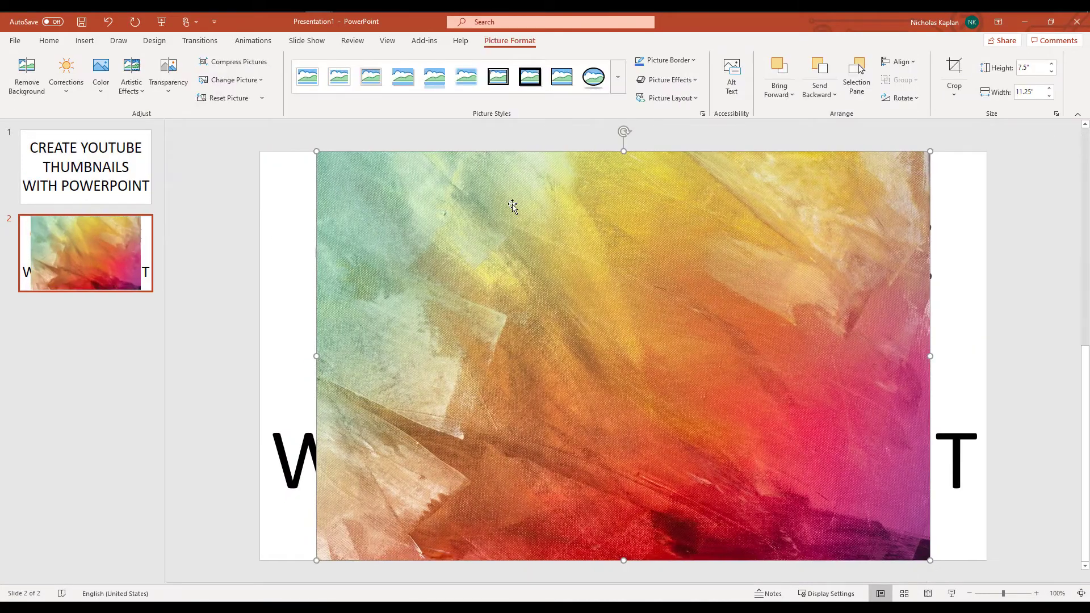
{"action": "left_click_drag", "start_coordinate": [316, 356], "coordinate": [260, 356]}
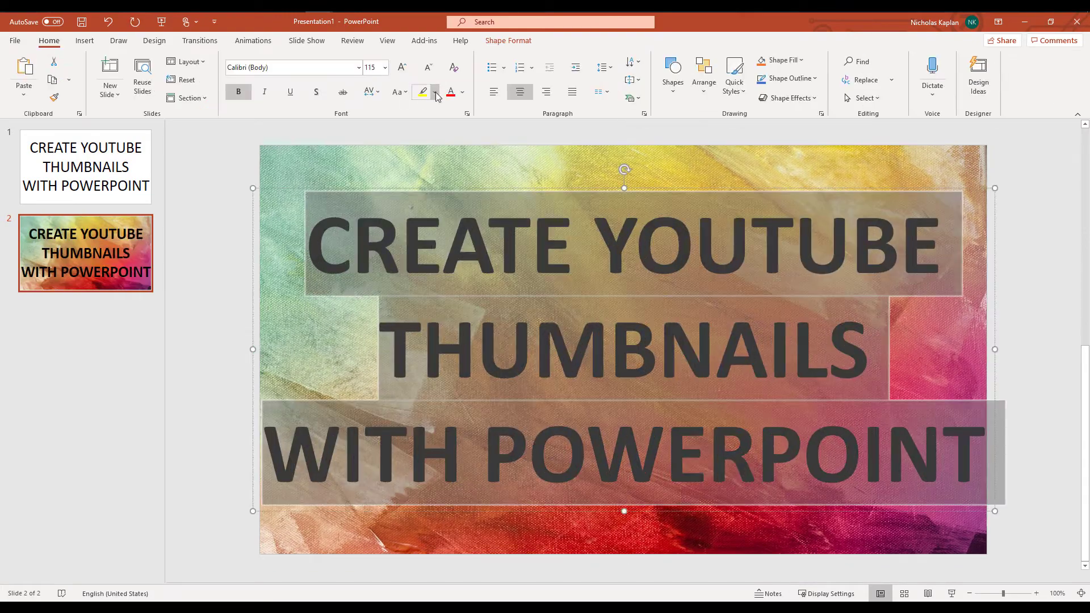
{"action": "left_click", "coordinate": [415, 276]}
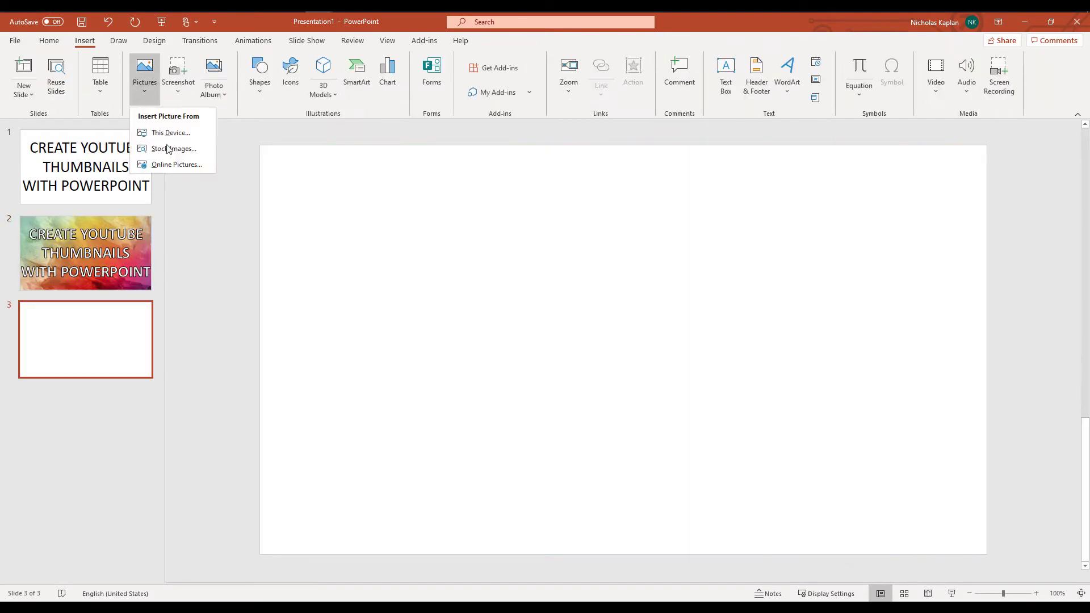
{"action": "left_click", "coordinate": [170, 148]}
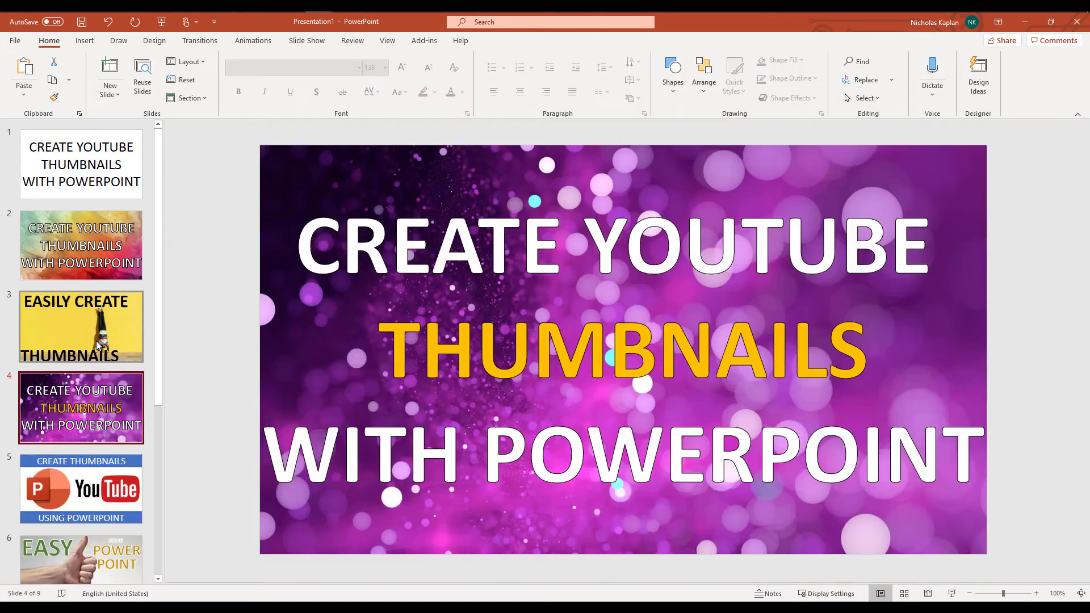
Delete the purple sparkle thumbnail slide and step down through slides 6, 7 and 8
{"action": "key", "text": "Delete"}
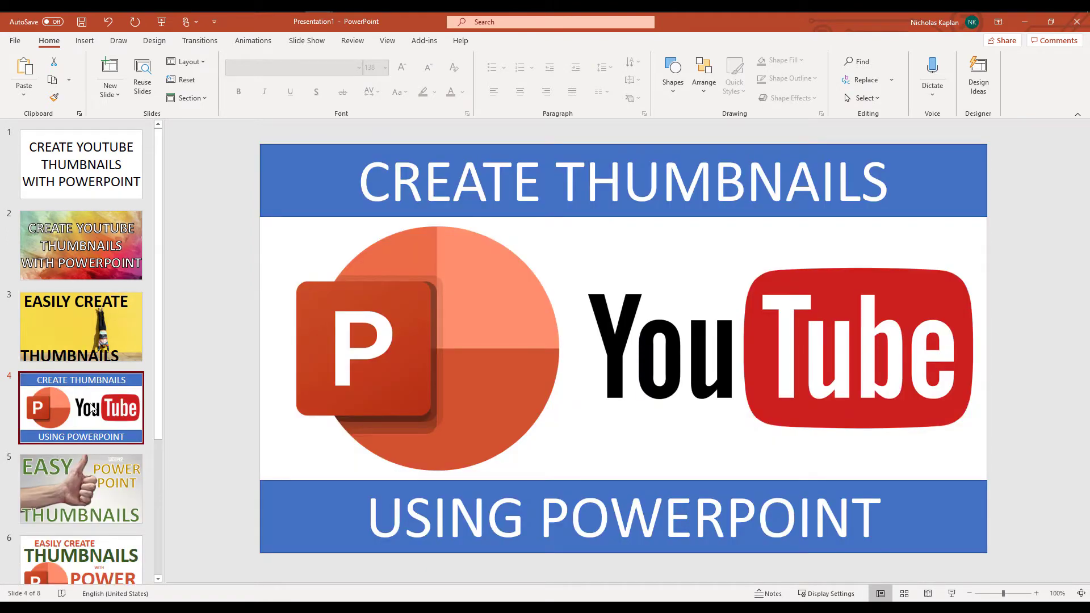
{"action": "key", "text": "Down"}
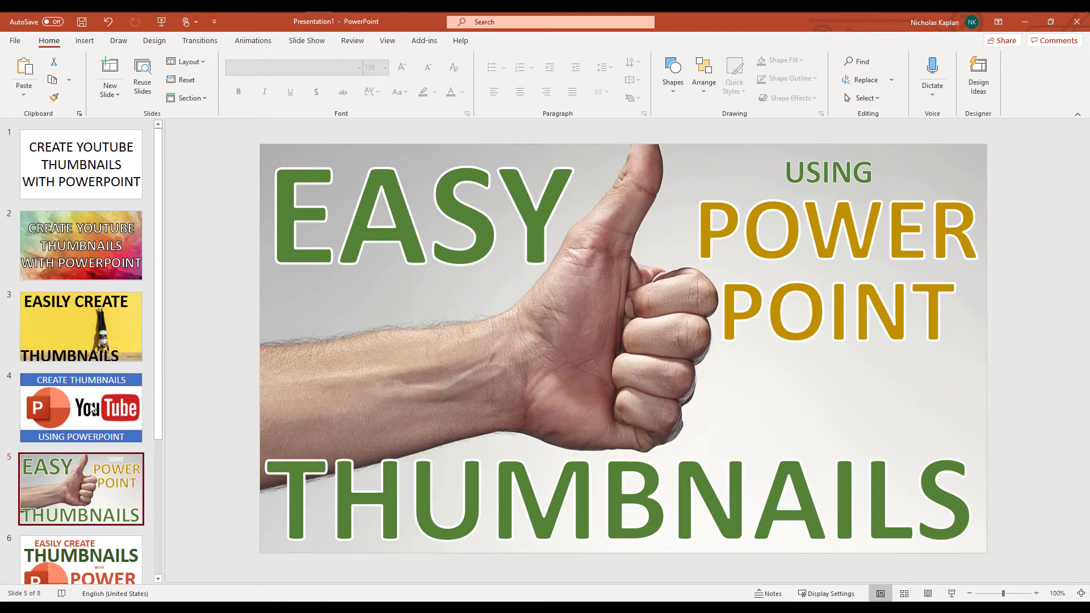
{"action": "key", "text": "Down"}
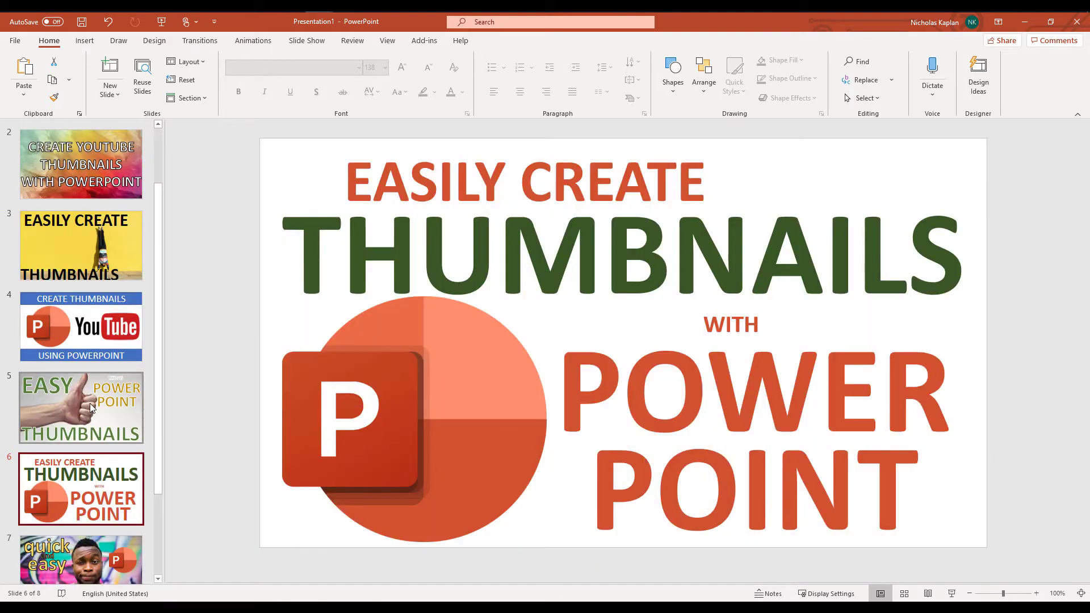
{"action": "key", "text": "Down"}
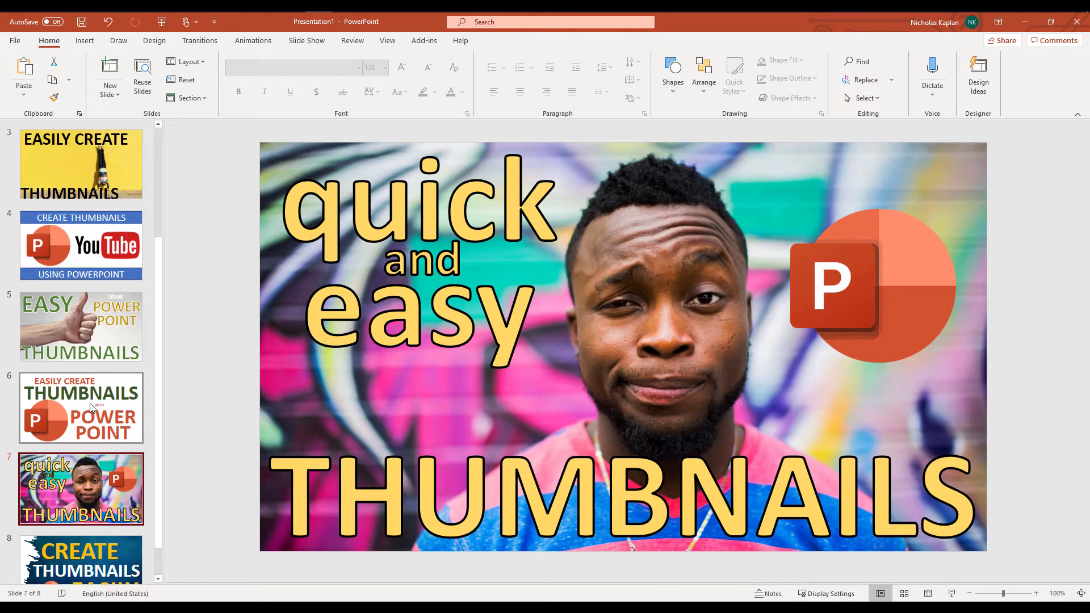
{"action": "key", "text": "Down"}
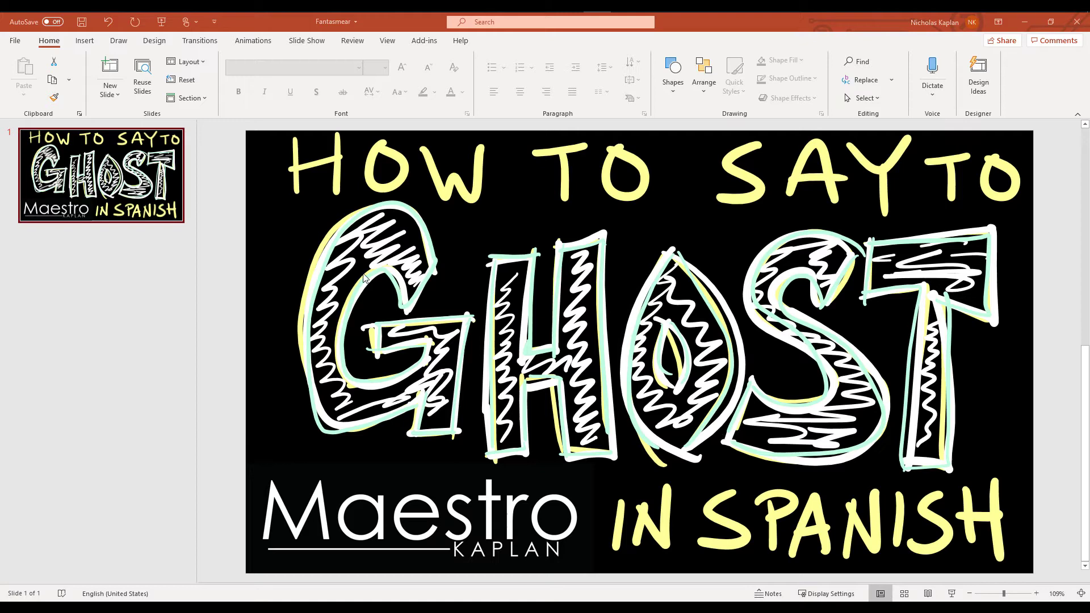
Save the GHOST thumbnail slide as a PNG image named 'ToGhostThumbnail'
{"action": "left_click", "coordinate": [152, 208]}
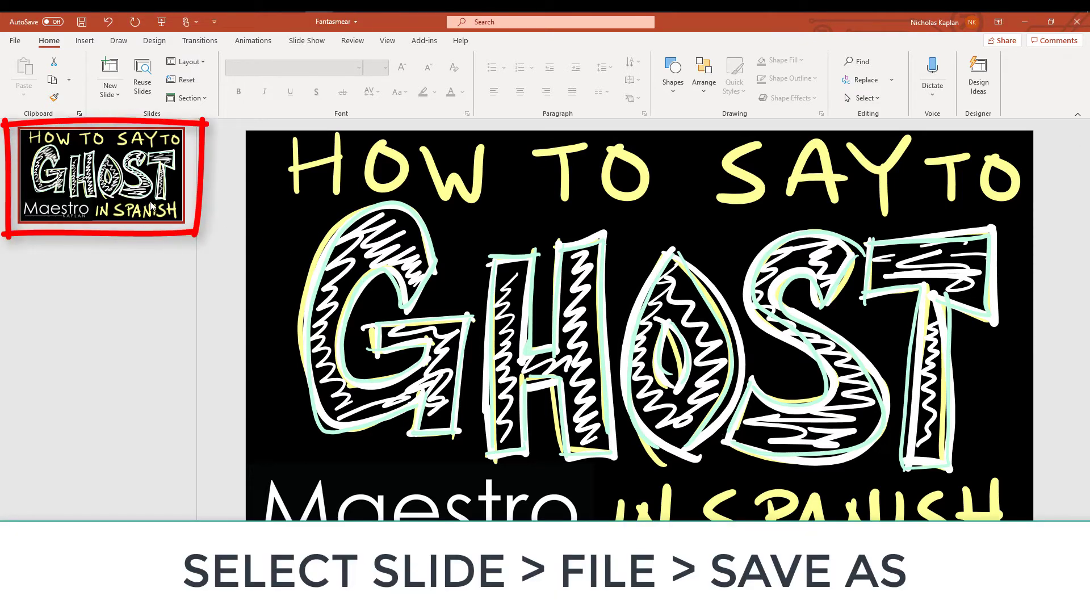
{"action": "left_click", "coordinate": [15, 40]}
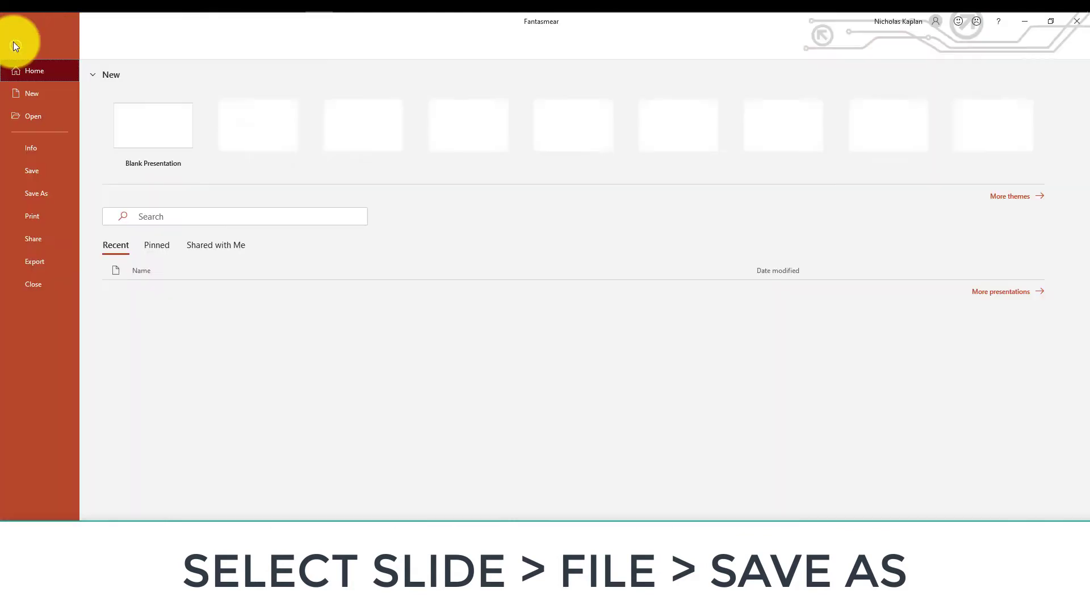
{"action": "left_click", "coordinate": [16, 196]}
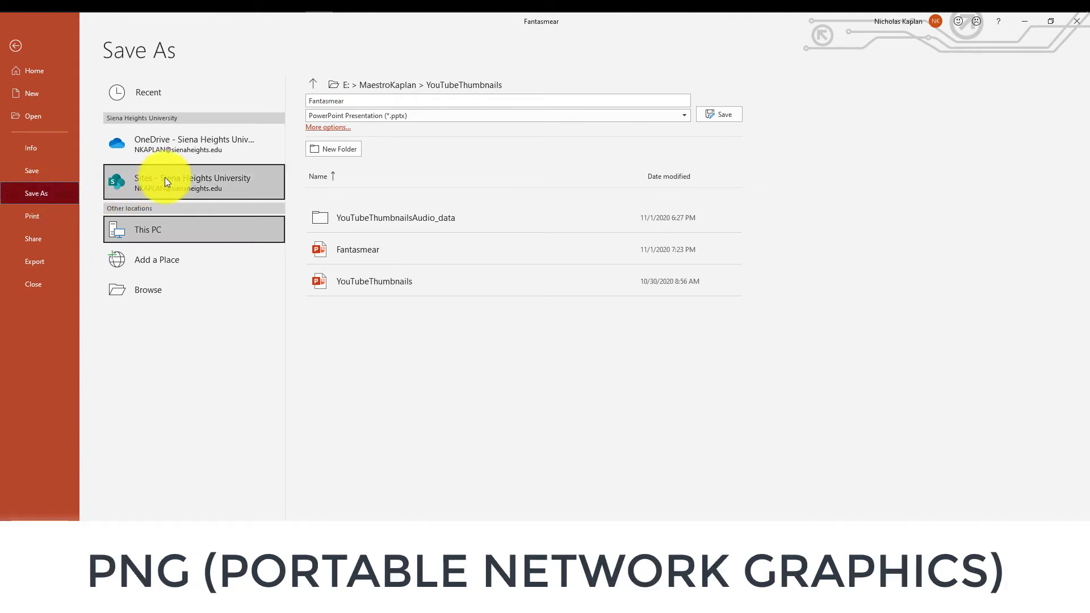
{"action": "left_click", "coordinate": [340, 117]}
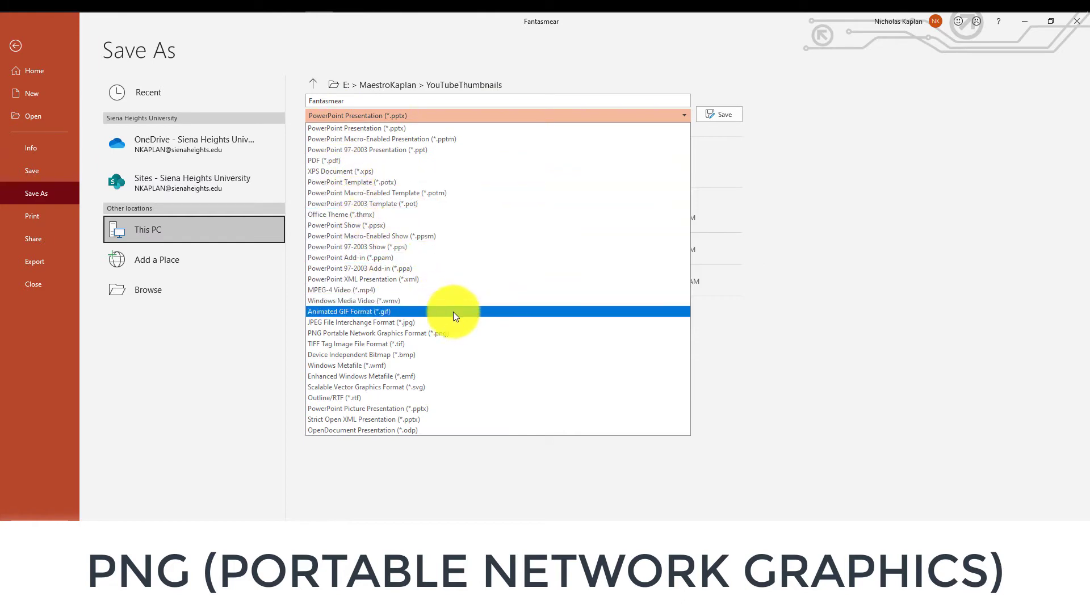
{"action": "left_click", "coordinate": [464, 334]}
{"action": "double_click", "coordinate": [356, 101]}
{"action": "type", "text": "ToGhostTh"}
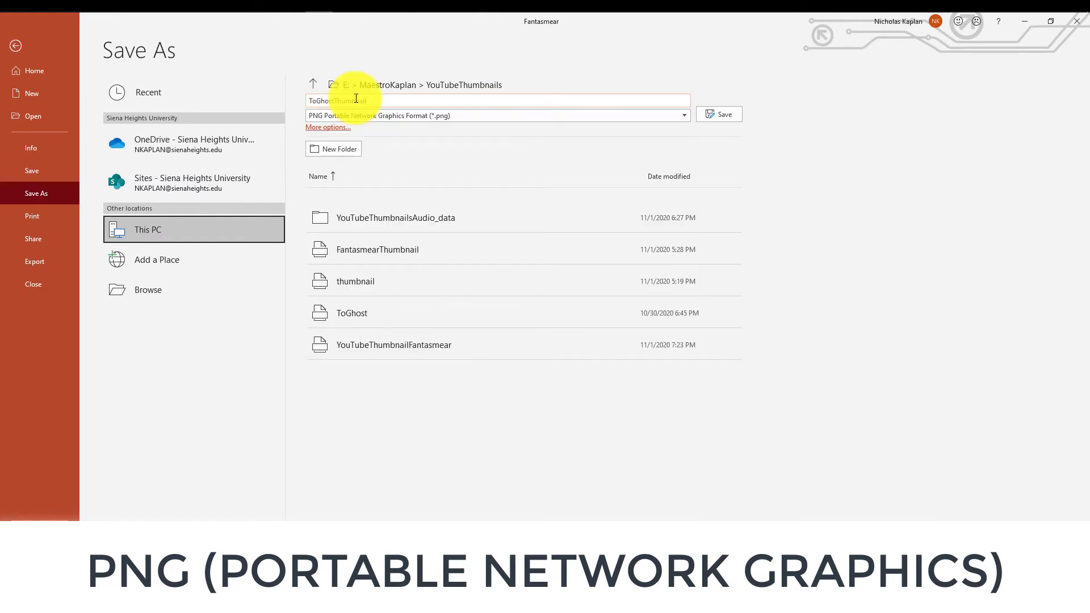
{"action": "type", "text": "umbnail"}
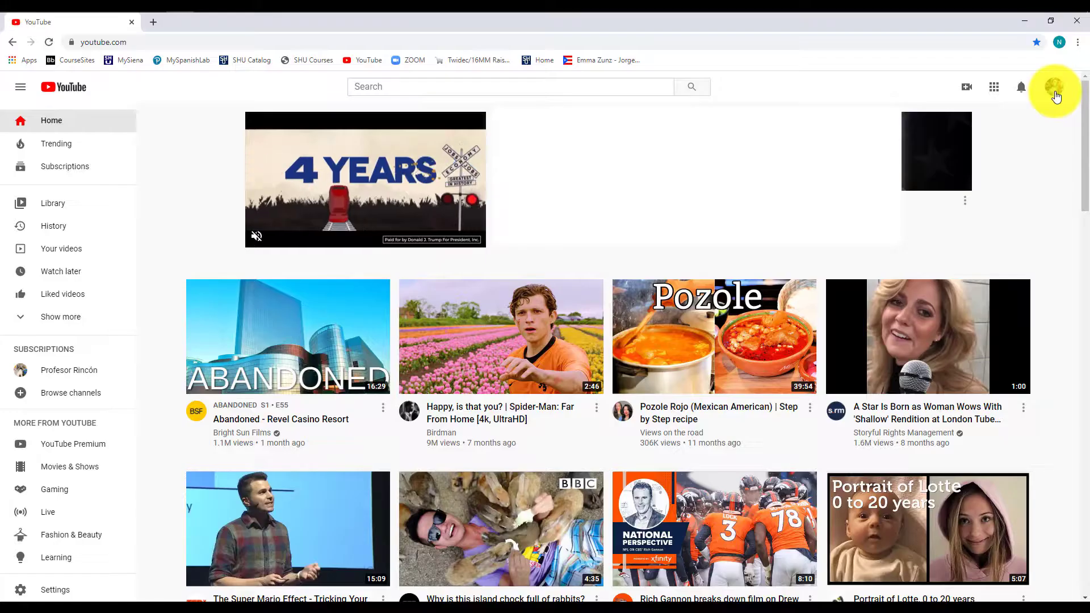
Go to YouTube Studio's Videos list and open the details of the ghost video
{"action": "left_click", "coordinate": [1052, 88]}
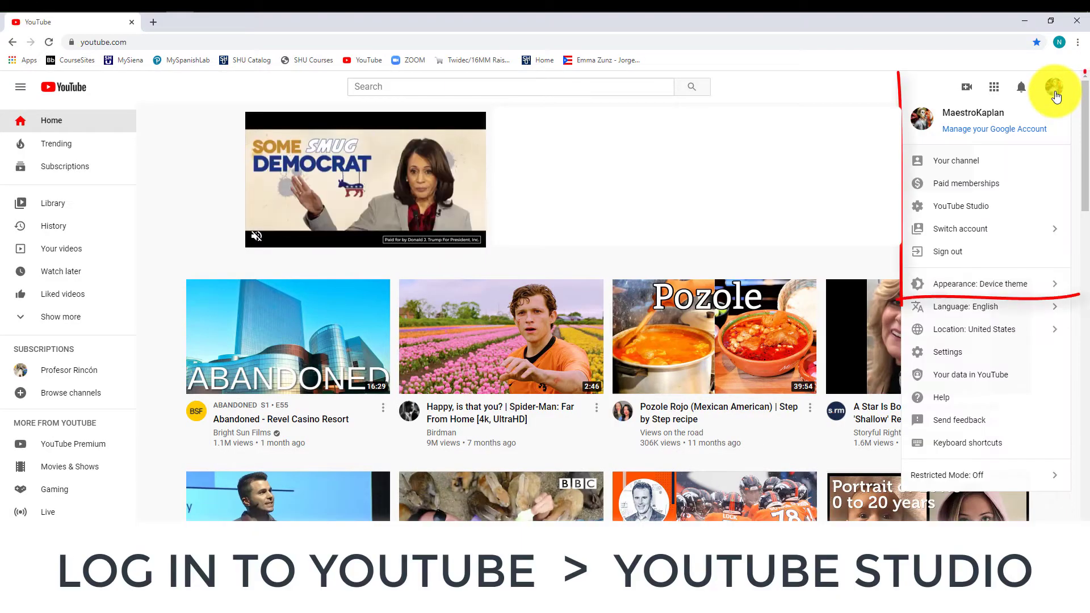
{"action": "left_click", "coordinate": [1024, 214]}
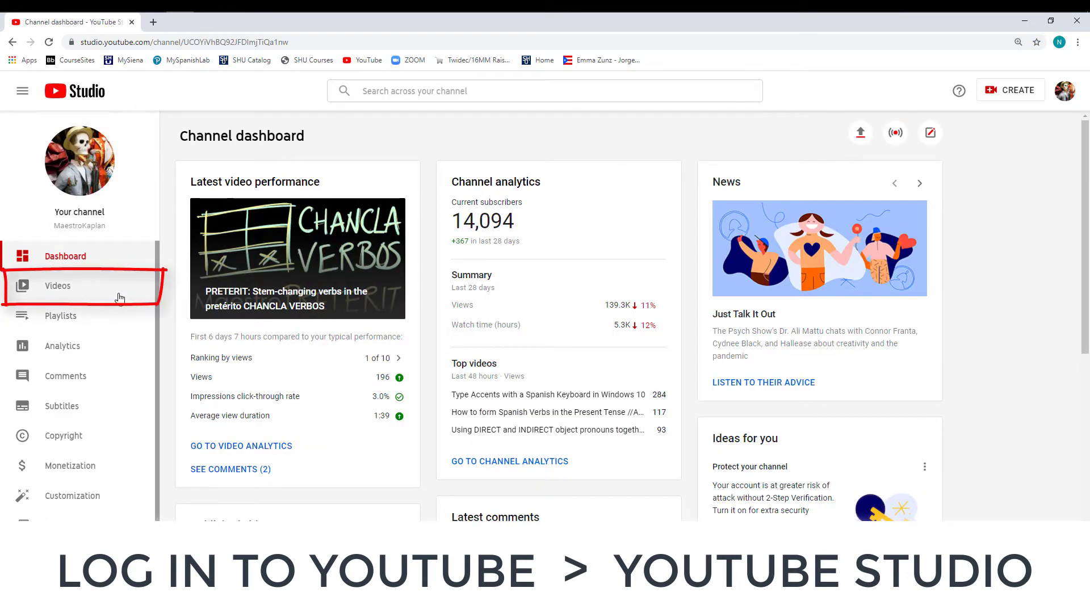
{"action": "left_click", "coordinate": [58, 286]}
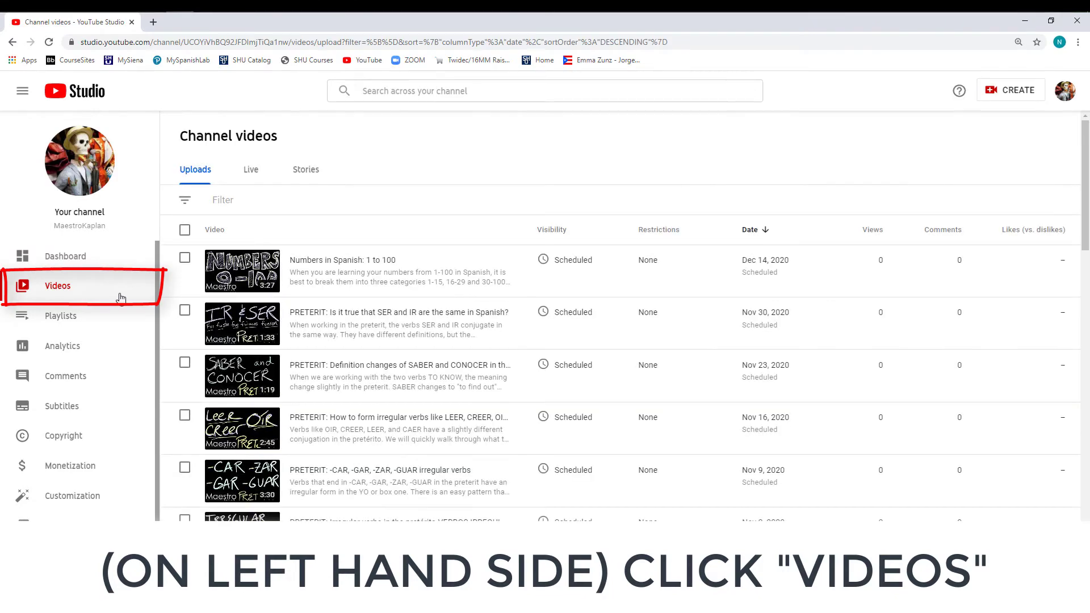
{"action": "scroll", "coordinate": [511, 443], "scroll_direction": "down", "scroll_amount": 15}
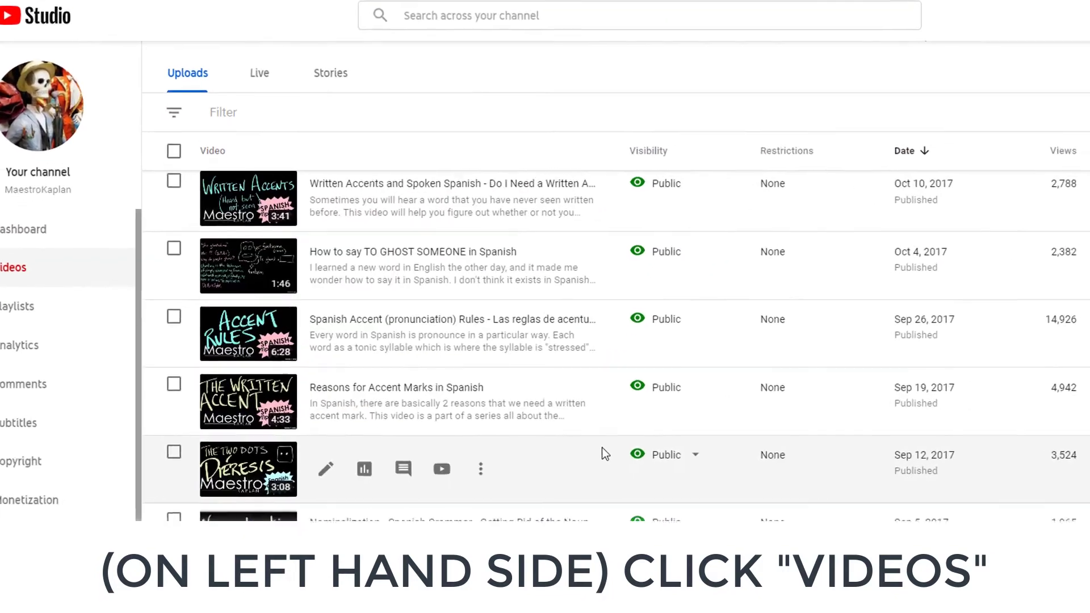
{"action": "mouse_move", "coordinate": [537, 257]}
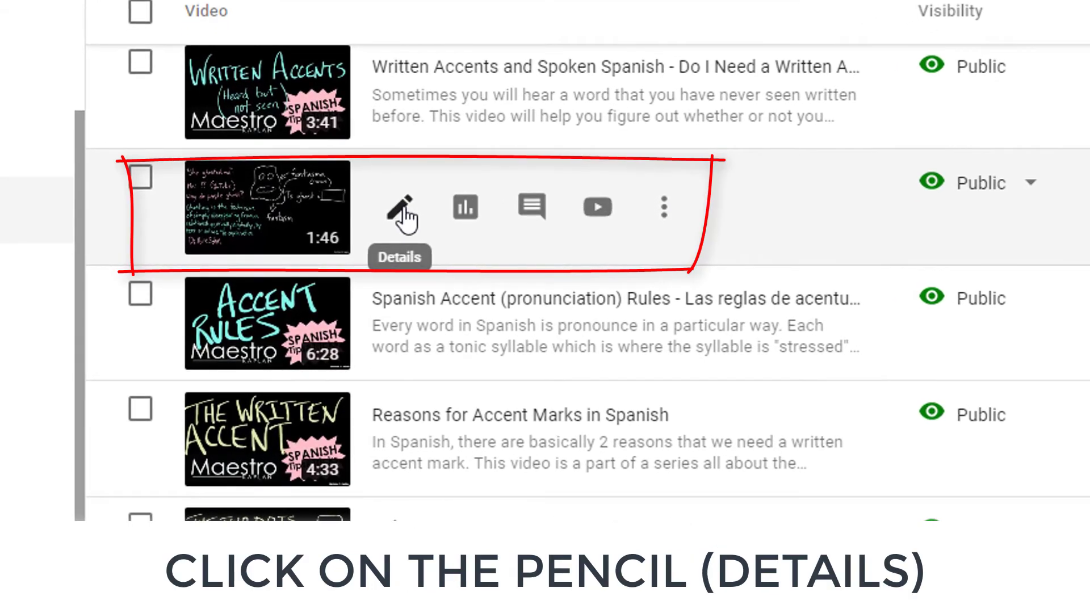
{"action": "left_click", "coordinate": [408, 213]}
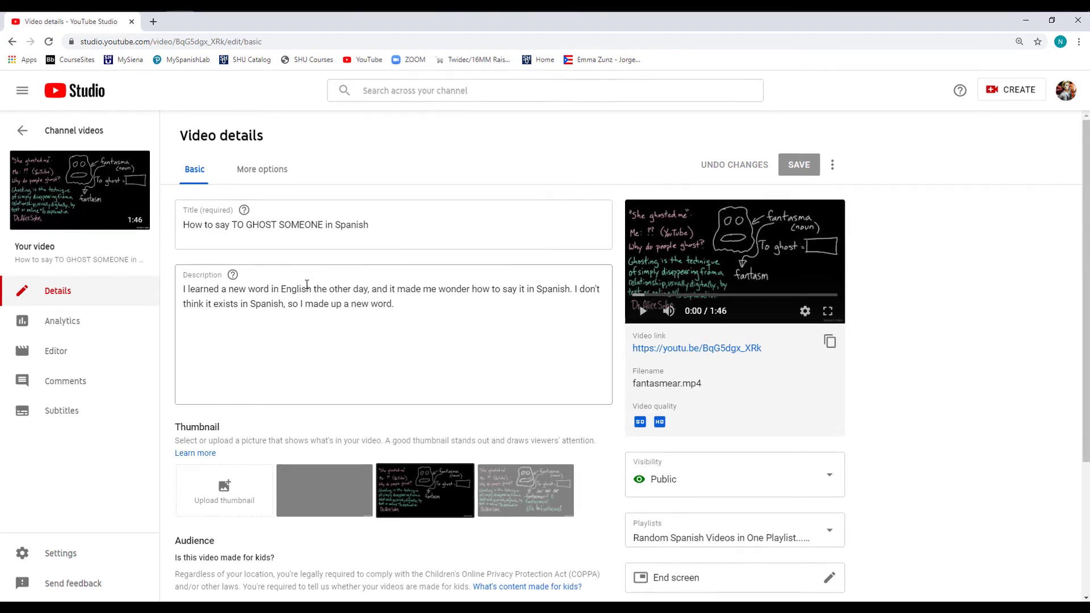
Upload FantasmearThumbnail from the YouTubeThumbnails folder as the video's custom thumbnail
{"action": "scroll", "coordinate": [333, 398], "scroll_direction": "down", "scroll_amount": 3}
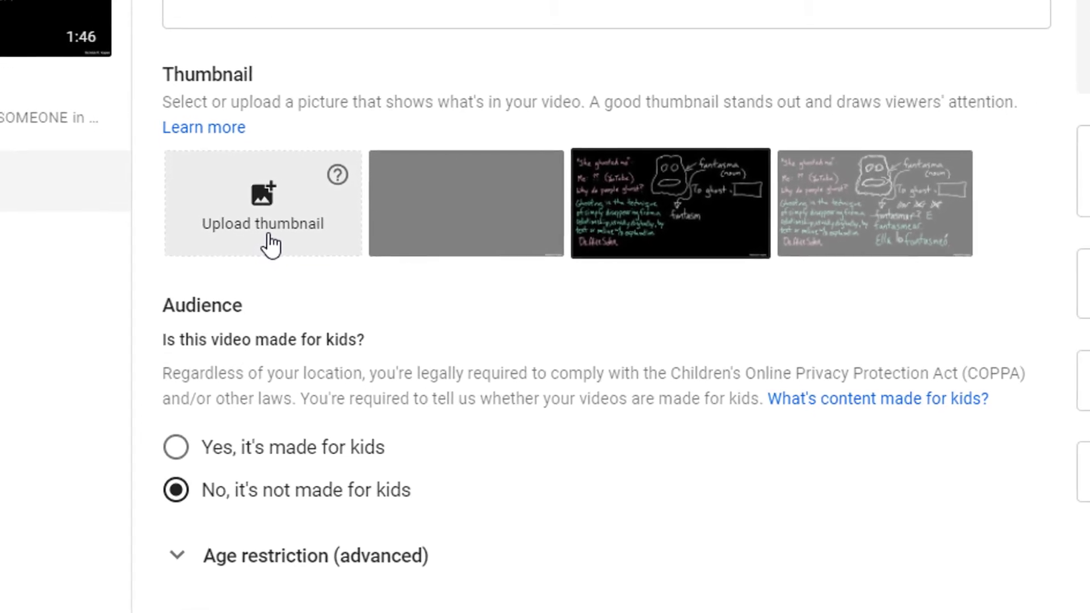
{"action": "left_click", "coordinate": [273, 233]}
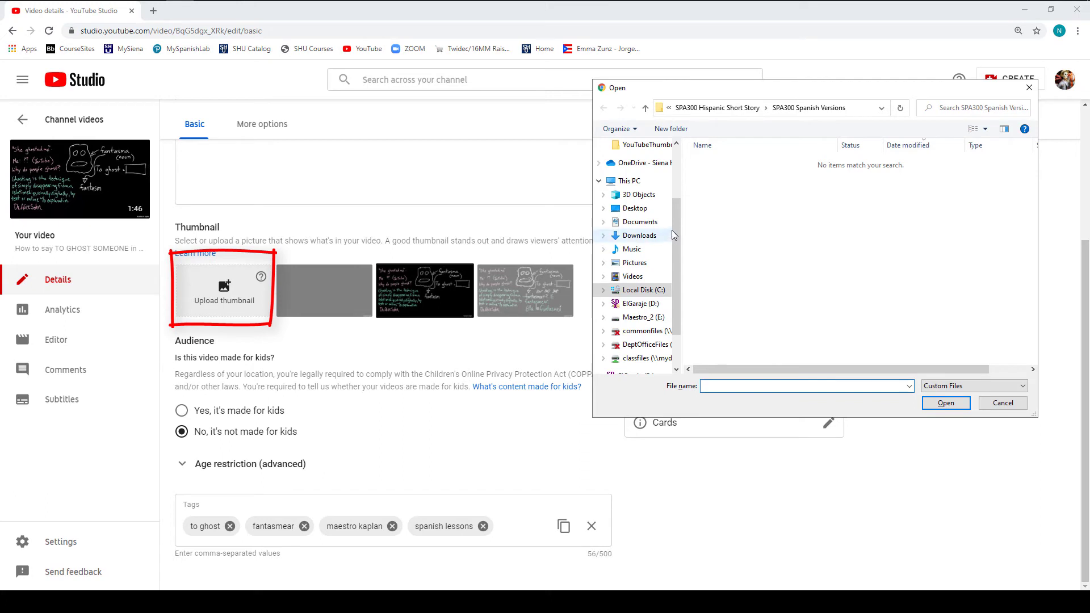
{"action": "left_click", "coordinate": [640, 146]}
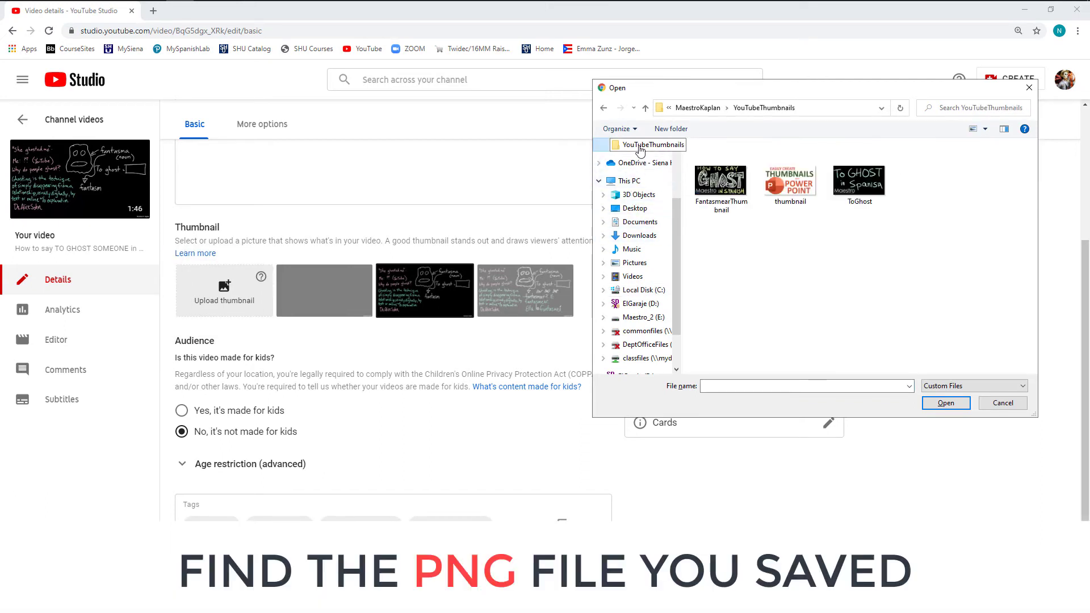
{"action": "left_click", "coordinate": [719, 194]}
{"action": "left_click", "coordinate": [942, 405]}
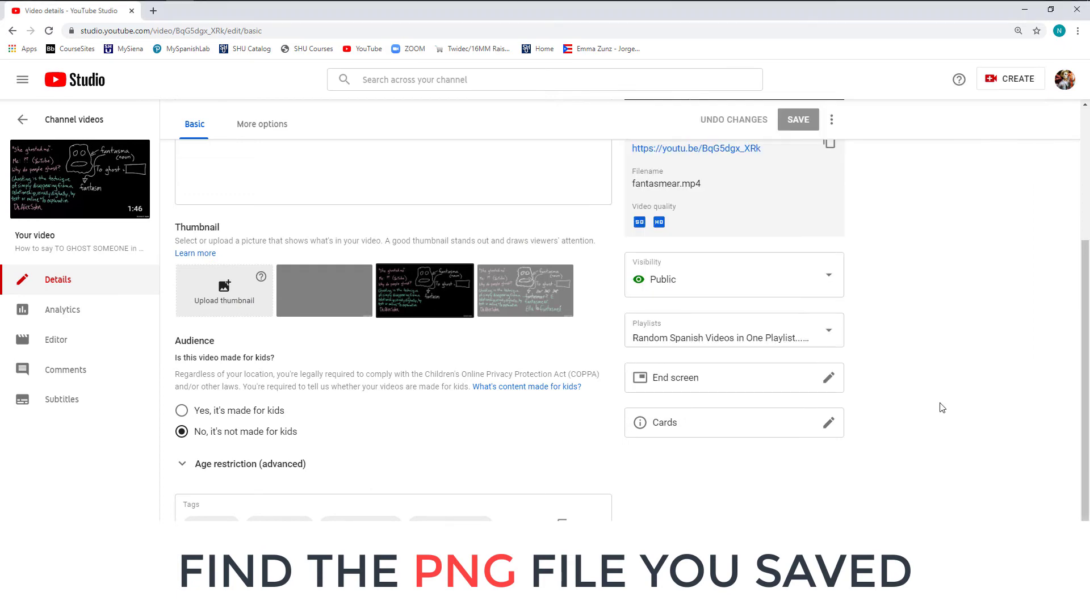